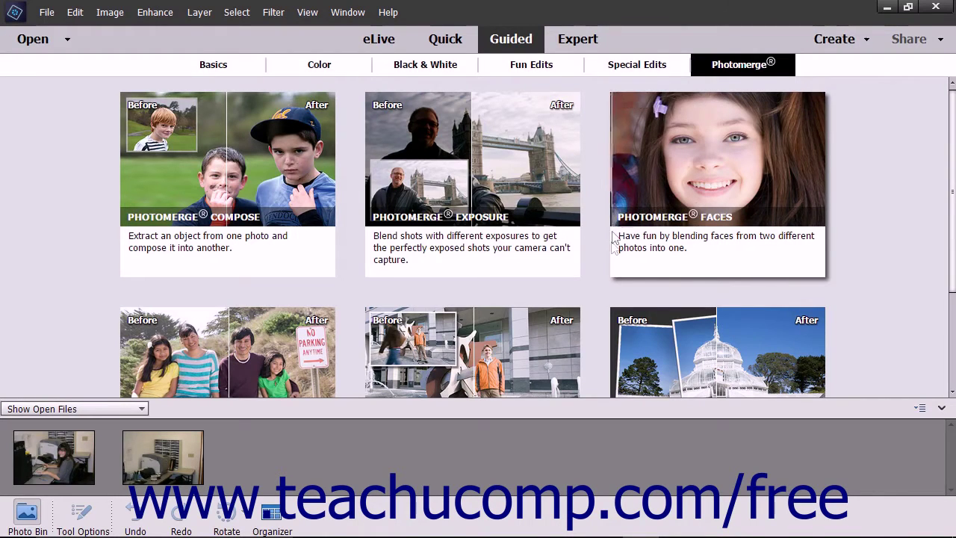
# Select both office photos in the Photo Bin, then back out of Photomerge Compose to the Organizer
pyautogui.scroll(-2, 283, 320)
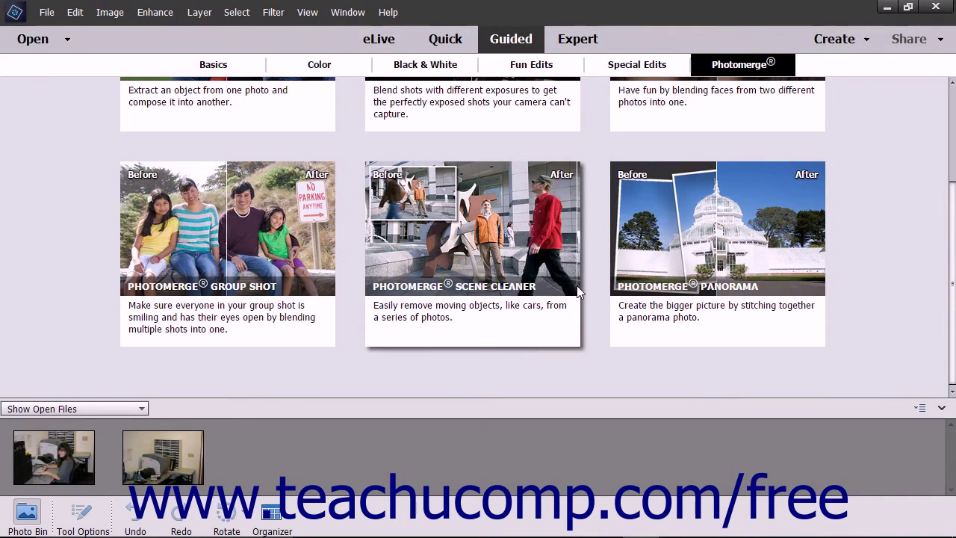
pyautogui.scroll(2, 576, 287)
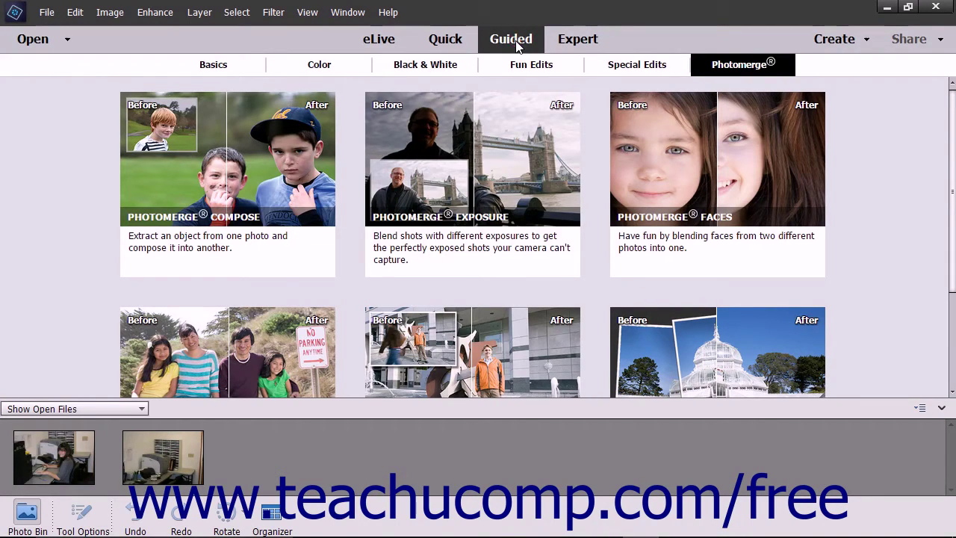
pyautogui.click(731, 66)
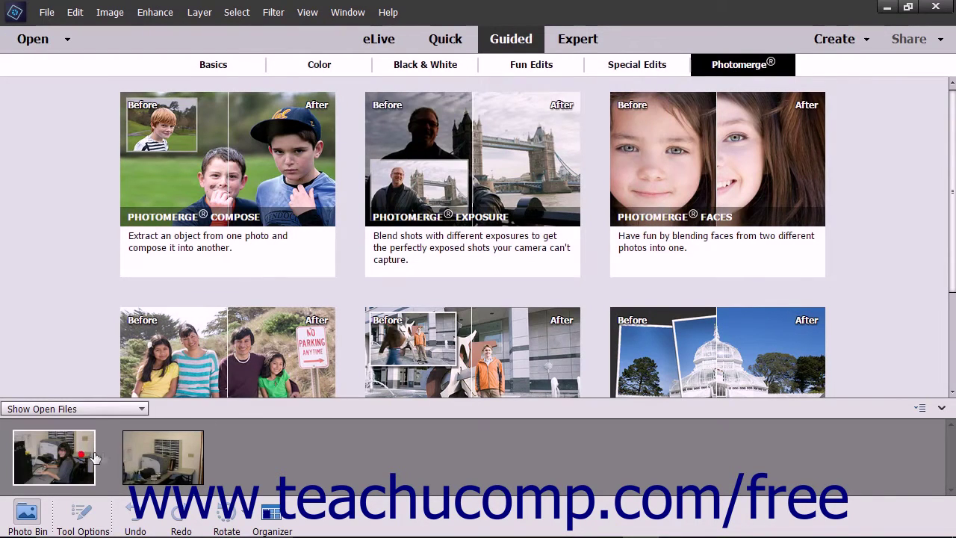
pyautogui.keyDown('ctrl'); pyautogui.click(169, 453); pyautogui.keyUp('ctrl')
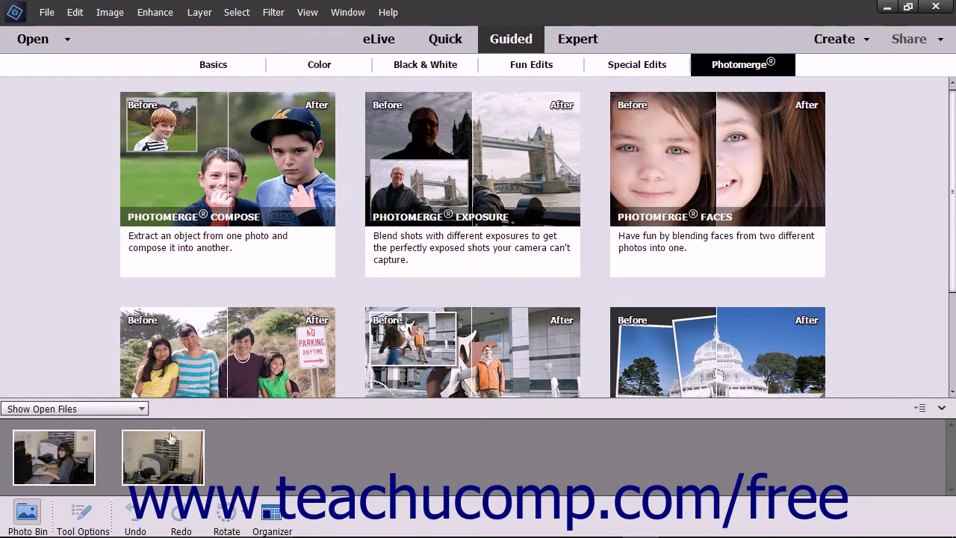
pyautogui.click(198, 172)
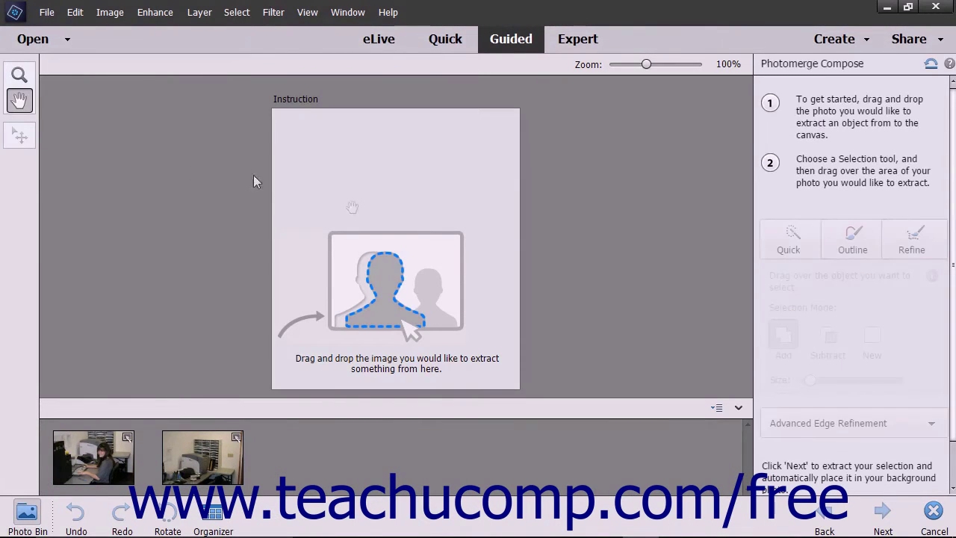
pyautogui.click(934, 511)
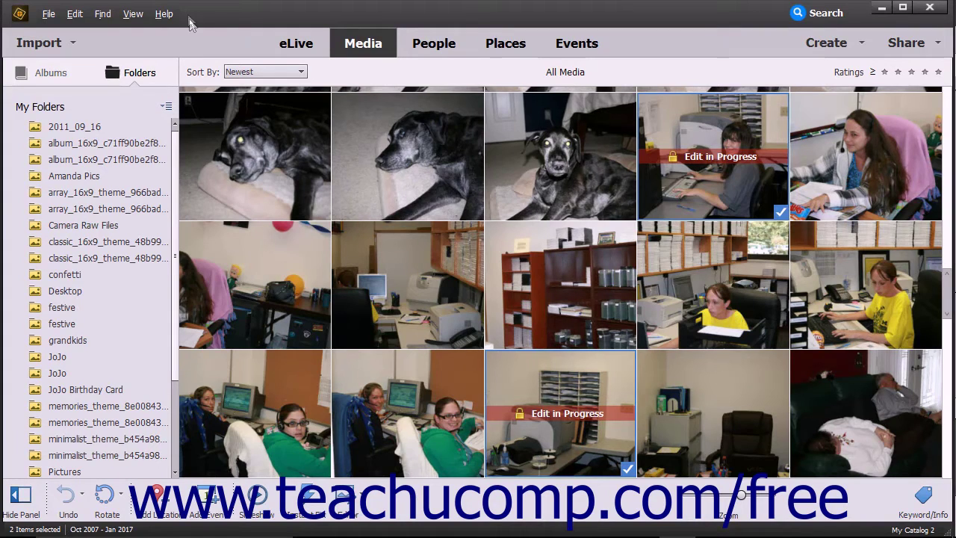
# Launch Photomerge Compose from the Organizer's Edit menu with both office photos
pyautogui.click(78, 14)
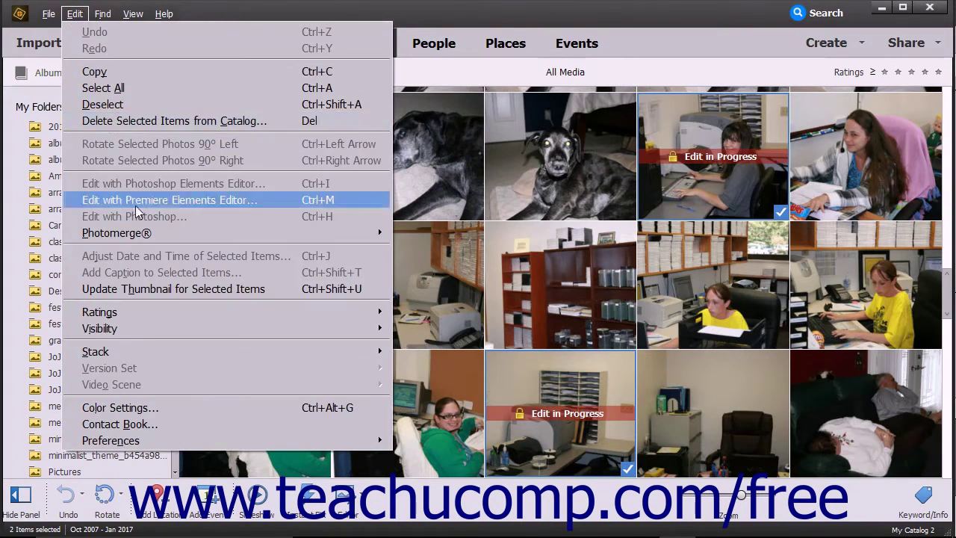
pyautogui.moveTo(118, 233)
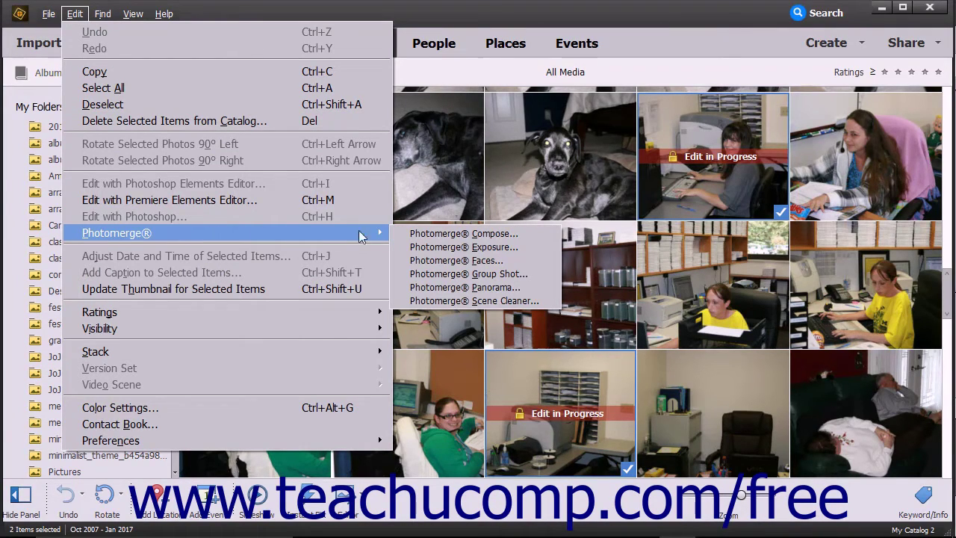
pyautogui.click(418, 234)
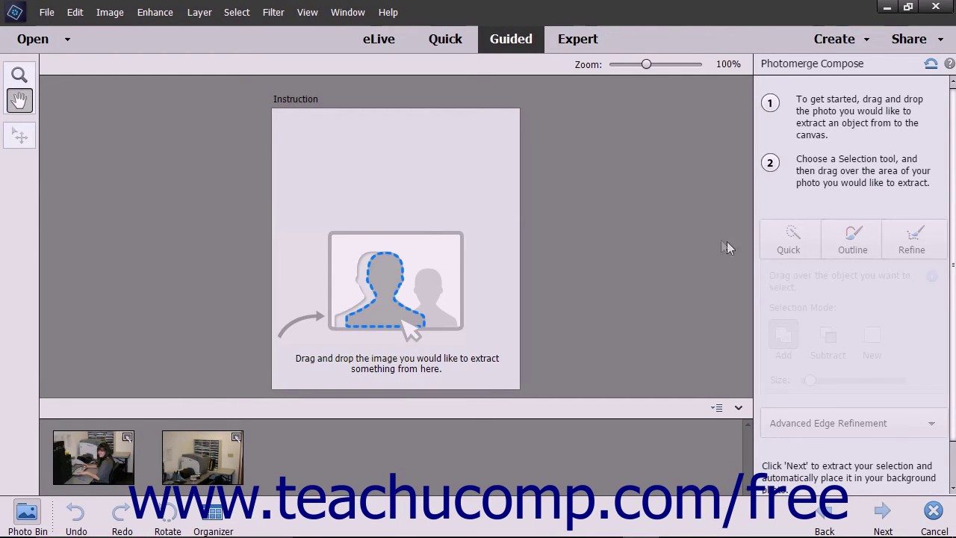
# Load the first office photo and quick-select the woman and her chair
pyautogui.moveTo(109, 457); pyautogui.dragTo(369, 275)
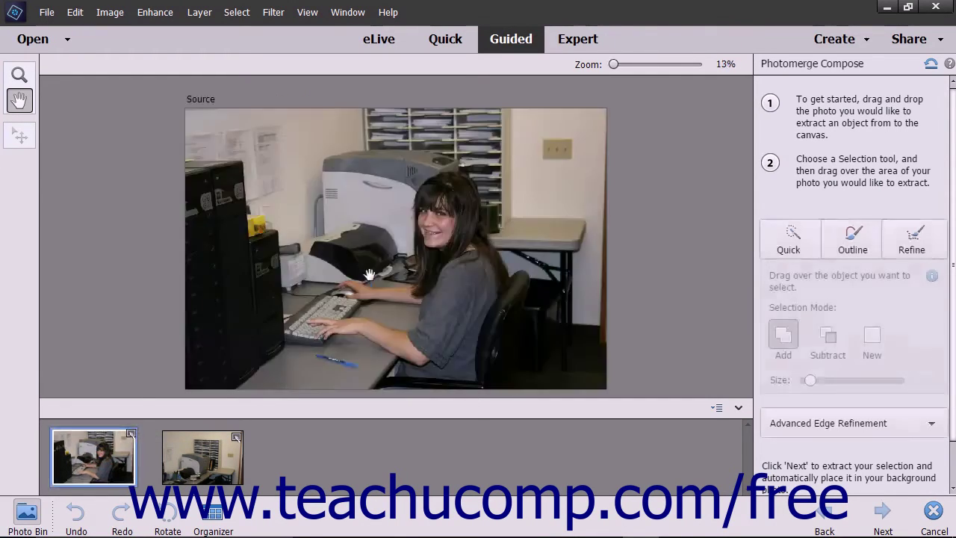
pyautogui.click(790, 250)
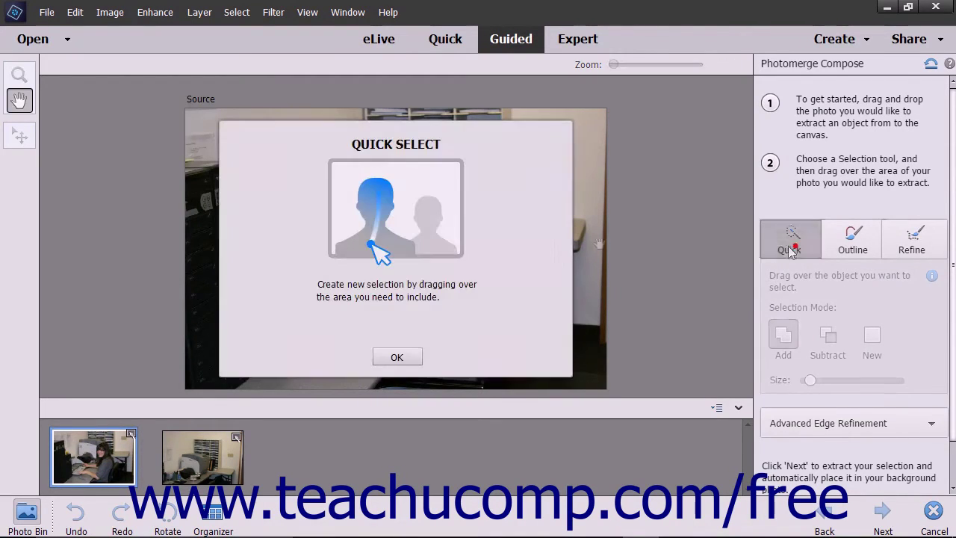
pyautogui.click(401, 358)
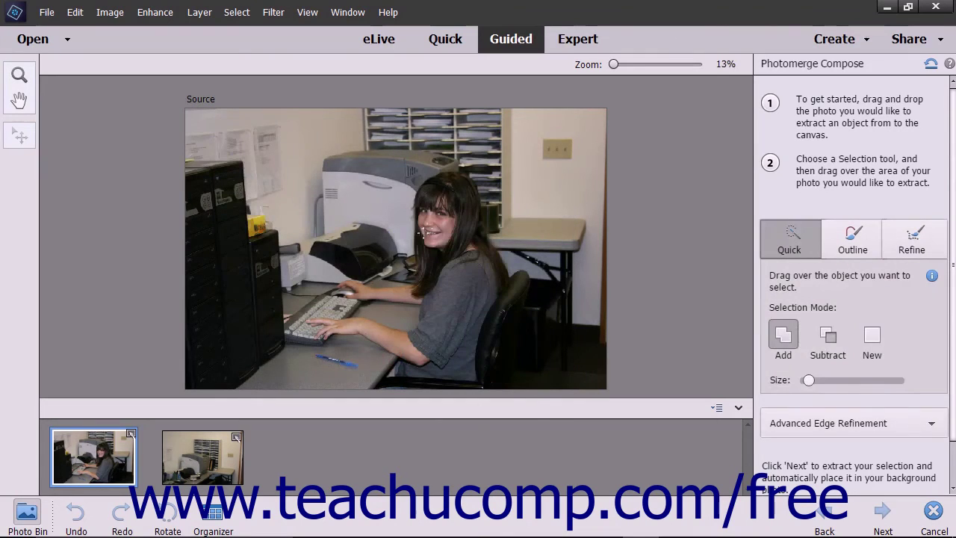
pyautogui.moveTo(445, 184); pyautogui.dragTo(457, 239)
pyautogui.click(828, 335)
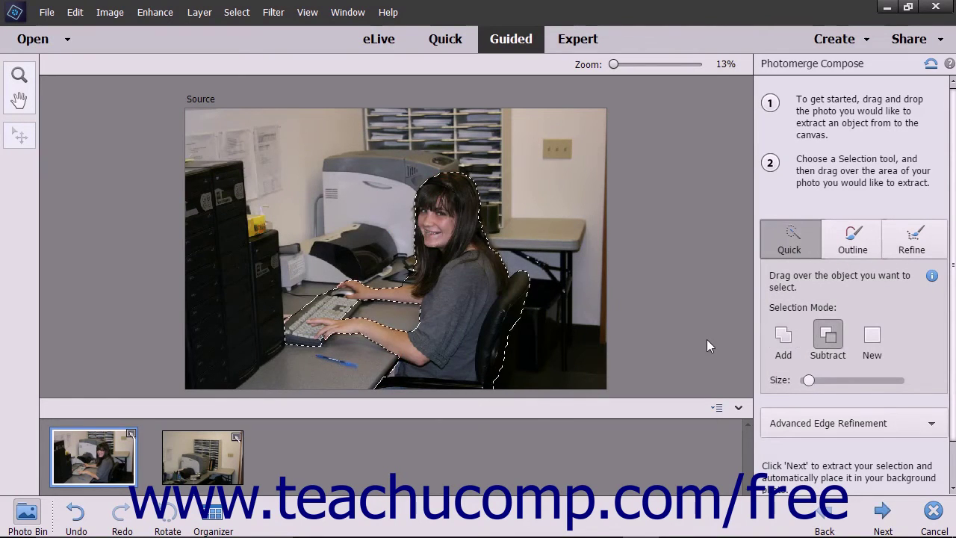
# Place the extracted woman at the lower-left desk of the second office photo
pyautogui.click(883, 514)
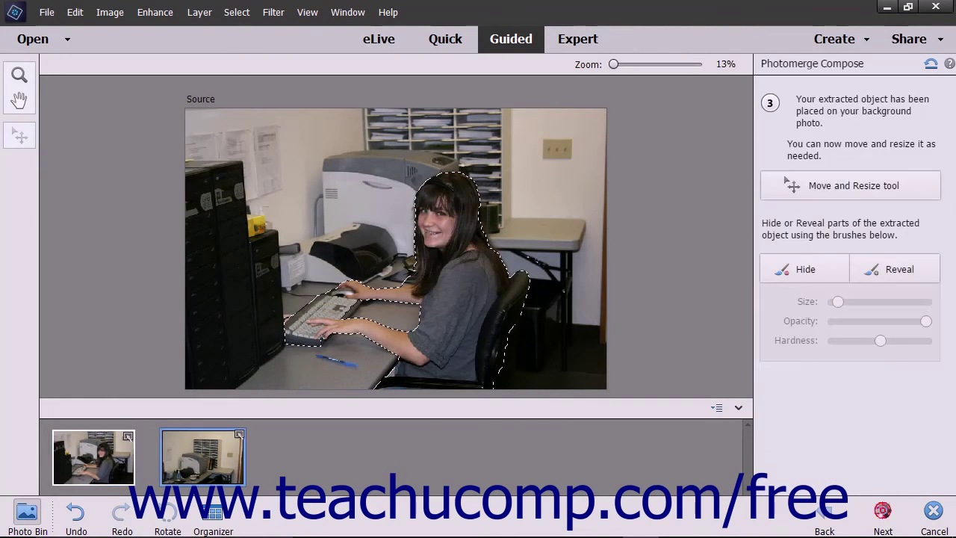
pyautogui.moveTo(407, 280)
pyautogui.mouseDown()
pyautogui.moveTo(436, 299)
pyautogui.moveTo(361, 325)
pyautogui.mouseUp()
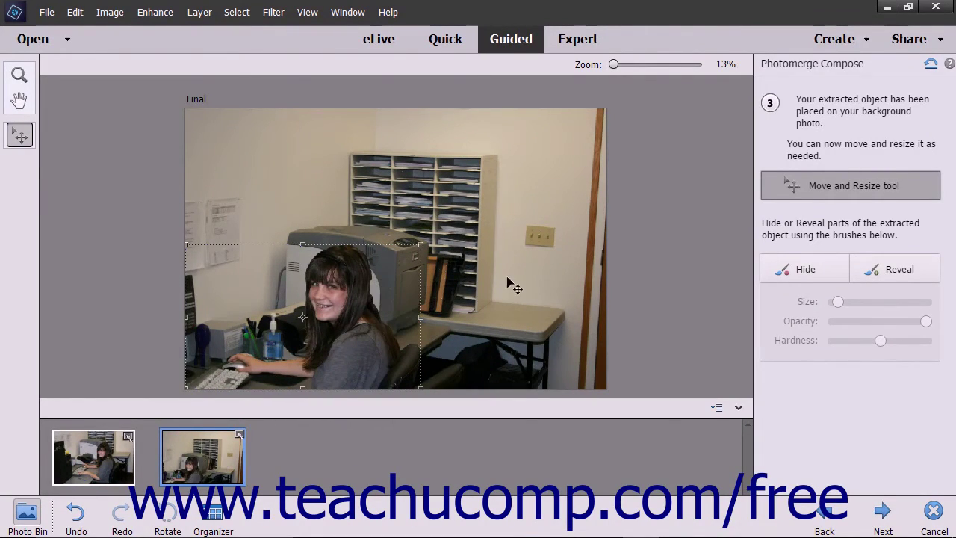
pyautogui.click(883, 511)
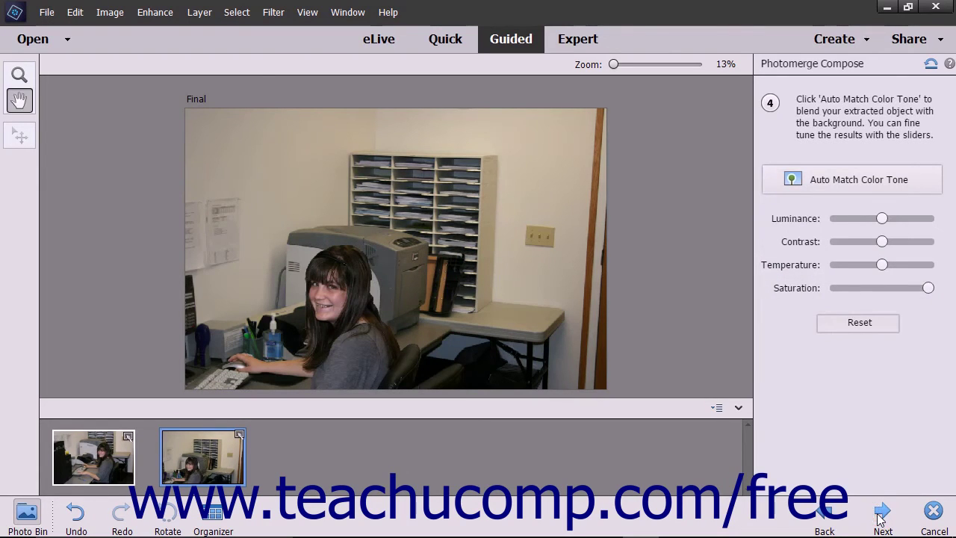
# Auto-match the woman's colour tone to the office background and view the finished composite
pyautogui.click(834, 182)
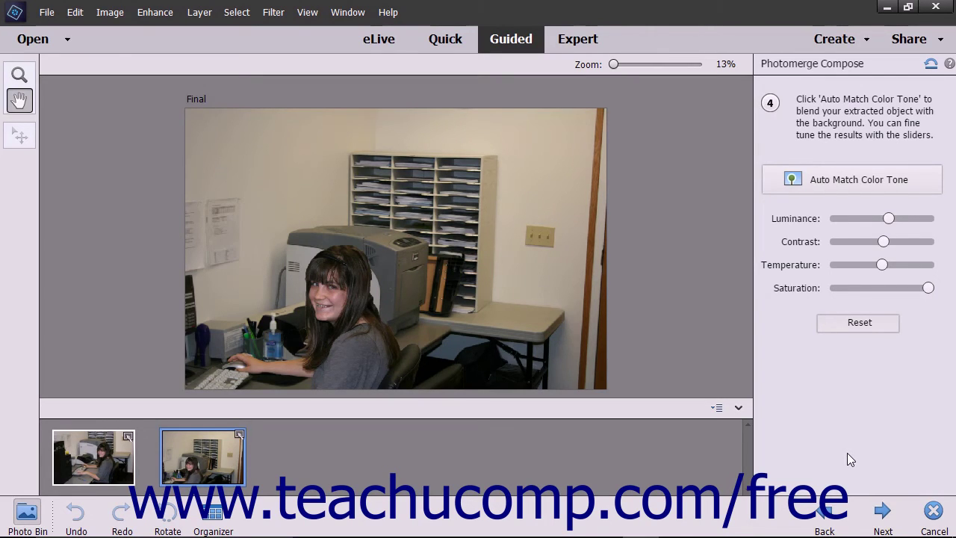
pyautogui.click(883, 515)
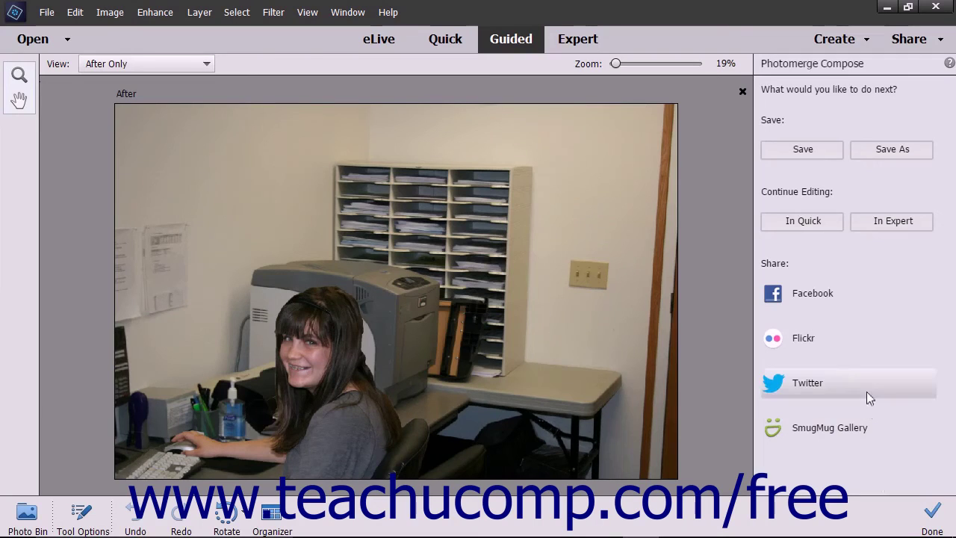
# Click Done to close Photomerge Compose and keep the composite as a third file
pyautogui.click(932, 514)
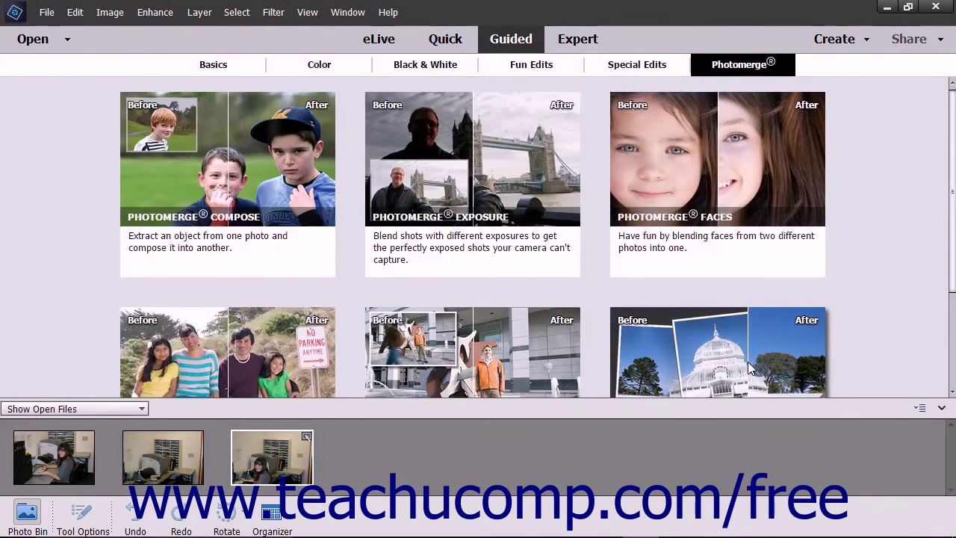